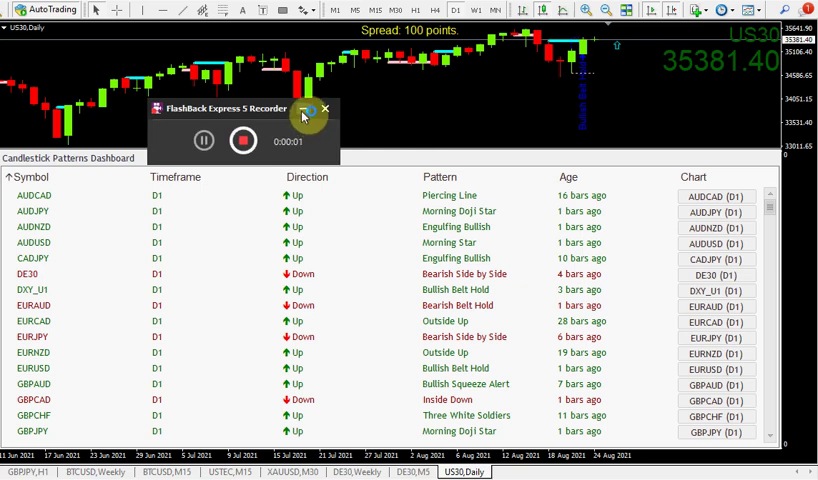
{"action": "left_click", "coordinate": [304, 110]}
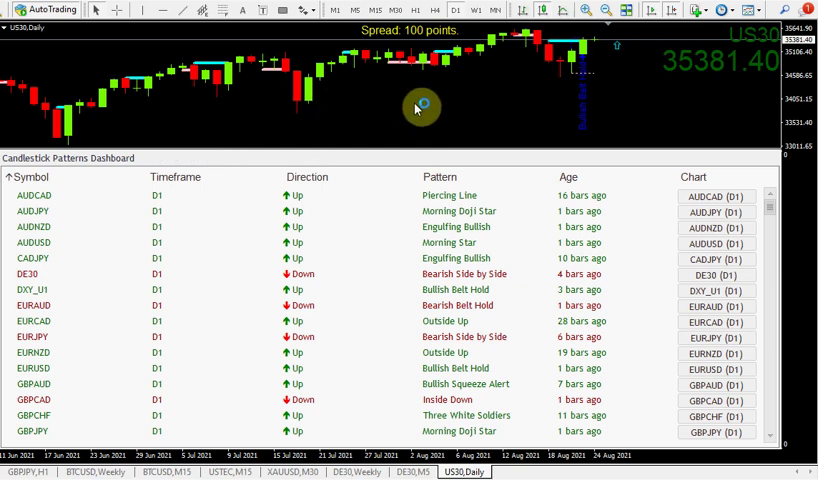
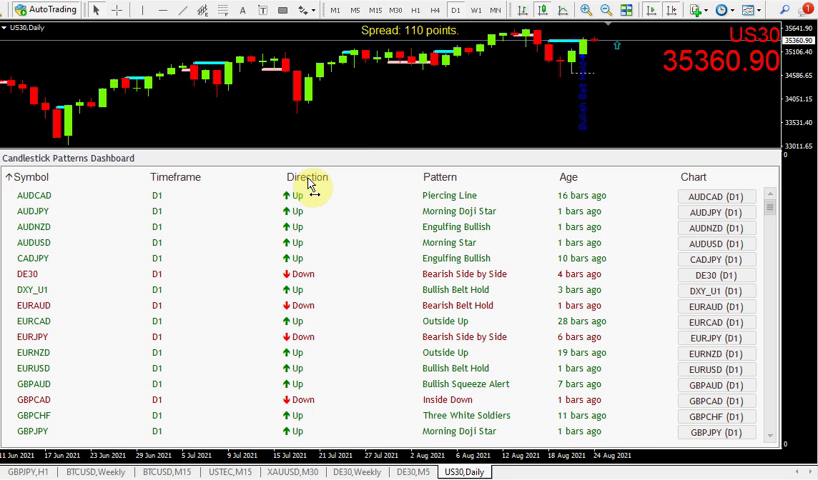
Step: Sort the dashboard by Direction, Timeframe, Pattern, Direction again, and finally Age
{"action": "left_click", "coordinate": [310, 177]}
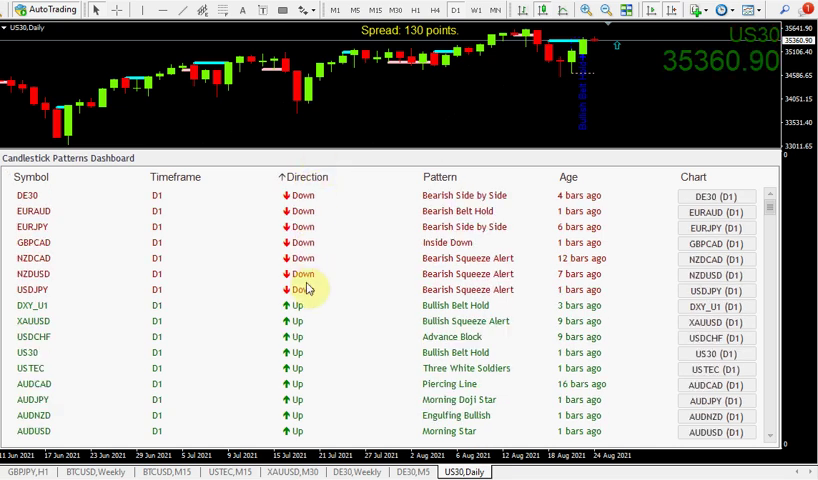
{"action": "left_click", "coordinate": [180, 178]}
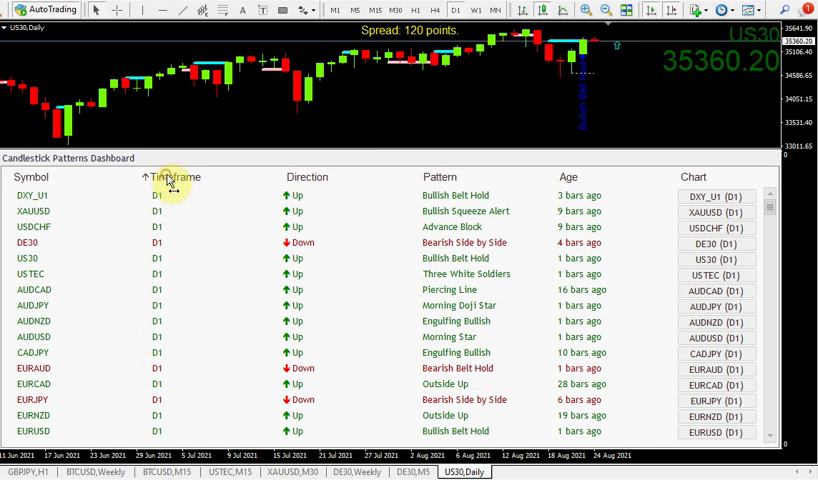
{"action": "left_click", "coordinate": [456, 183]}
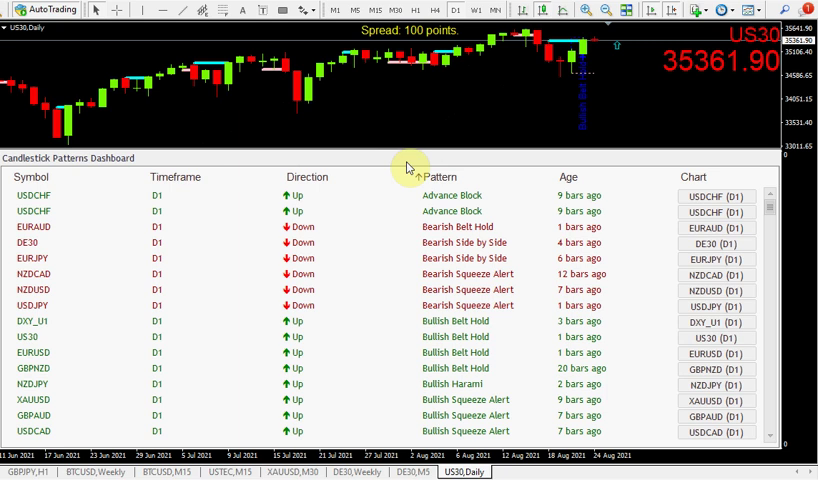
{"action": "left_click", "coordinate": [305, 178]}
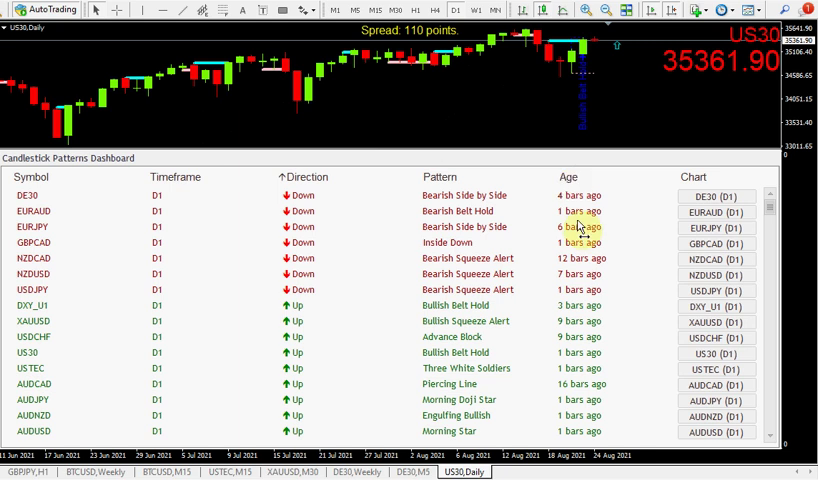
{"action": "left_click", "coordinate": [568, 177]}
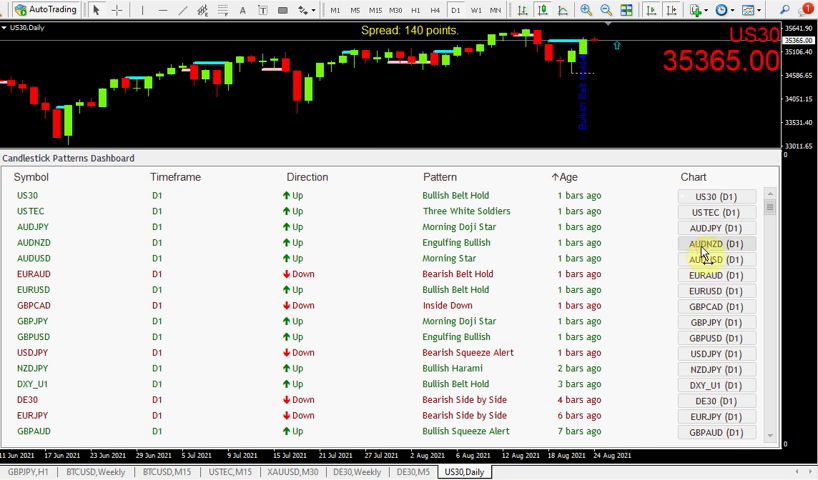
Step: Visit the AUDNZD daily chart, re-sort by Age, then return to the US30 daily chart
{"action": "left_click", "coordinate": [714, 243]}
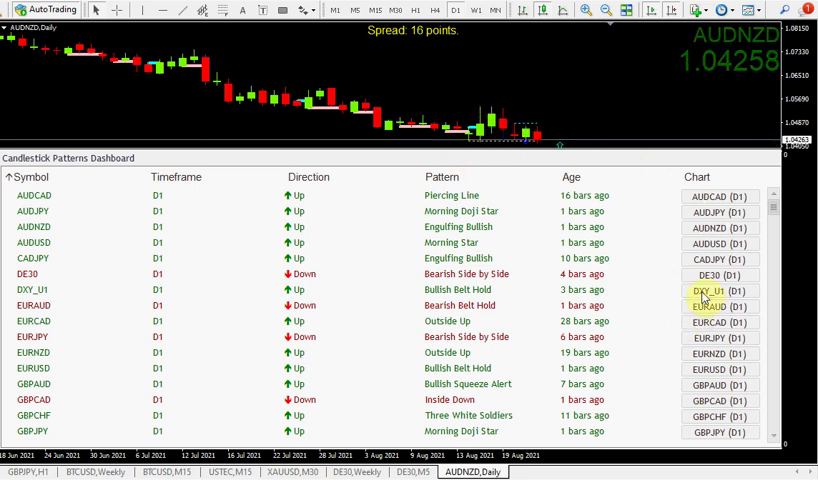
{"action": "left_click", "coordinate": [571, 177]}
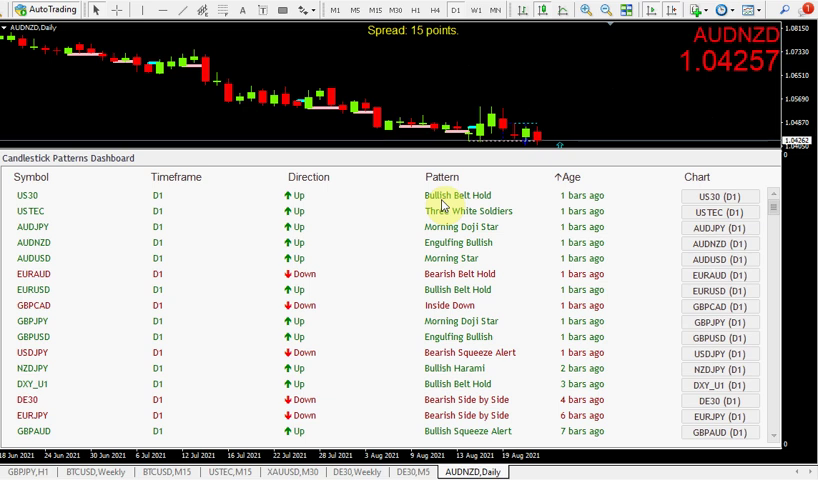
{"action": "left_click", "coordinate": [710, 197]}
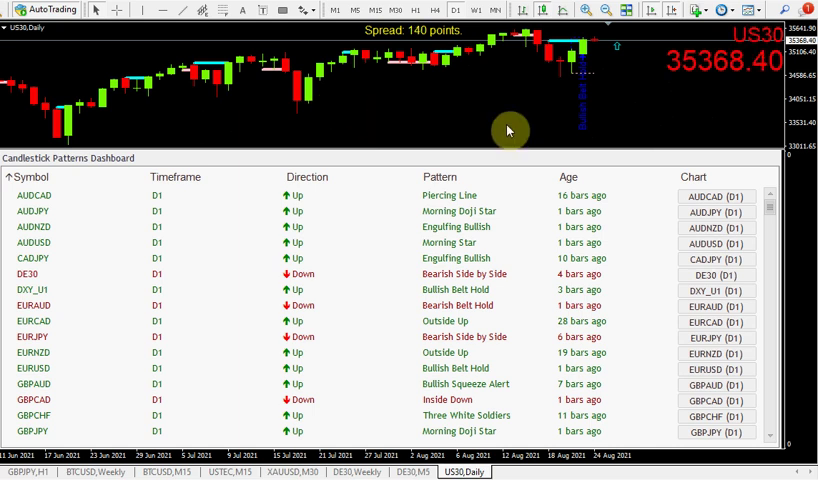
Step: Open the CandlestickDashboard indicator's inputs from the chart's Indicators List
{"action": "right_click", "coordinate": [330, 118]}
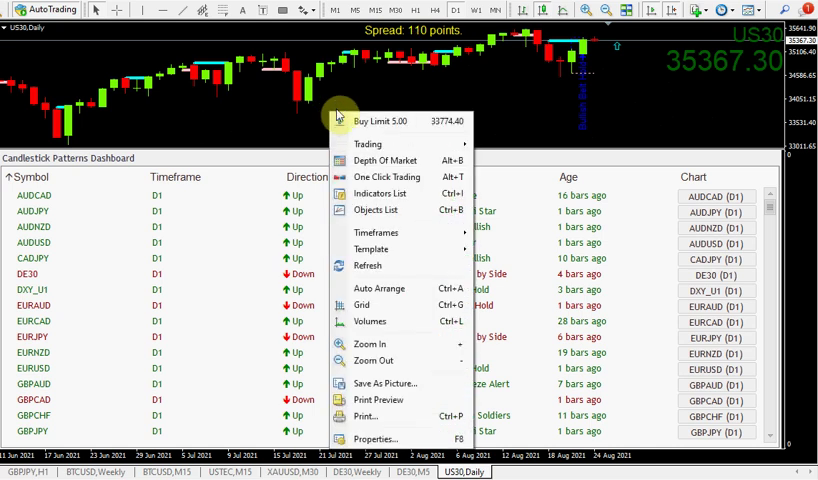
{"action": "left_click", "coordinate": [389, 193]}
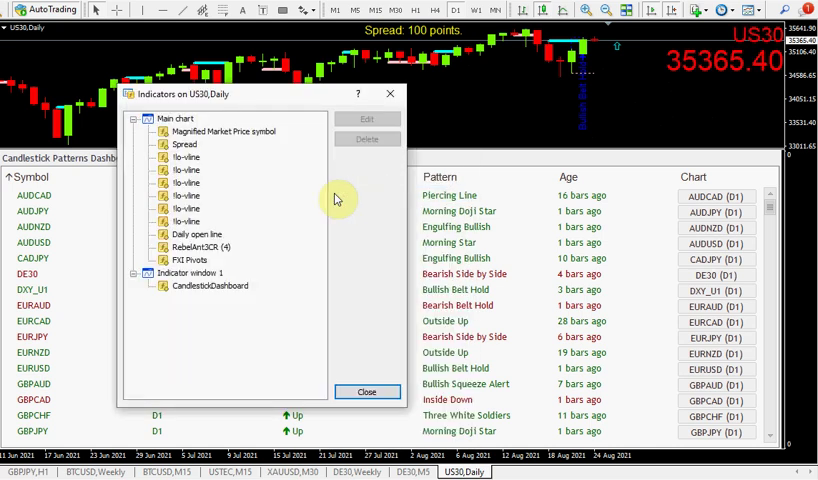
{"action": "double_click", "coordinate": [202, 287]}
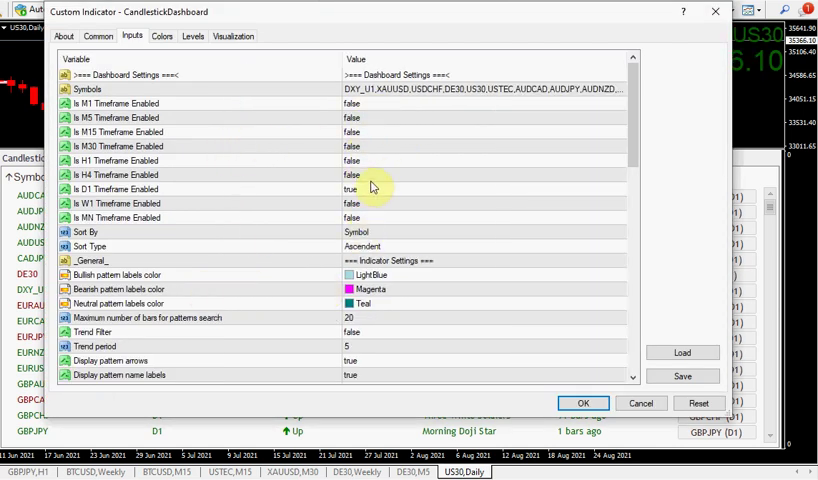
Step: Set Is D1 Timeframe Enabled to false and Is W1 Timeframe Enabled to true, and apply
{"action": "left_click", "coordinate": [622, 190]}
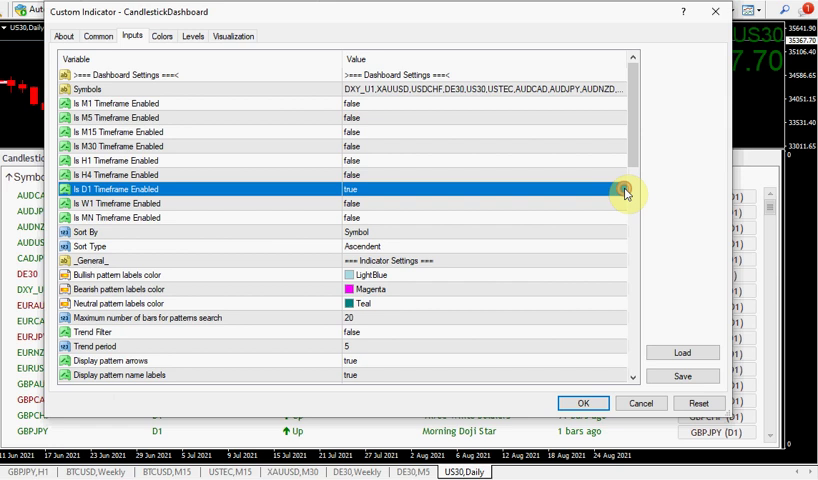
{"action": "left_click", "coordinate": [624, 190]}
{"action": "left_click", "coordinate": [622, 190]}
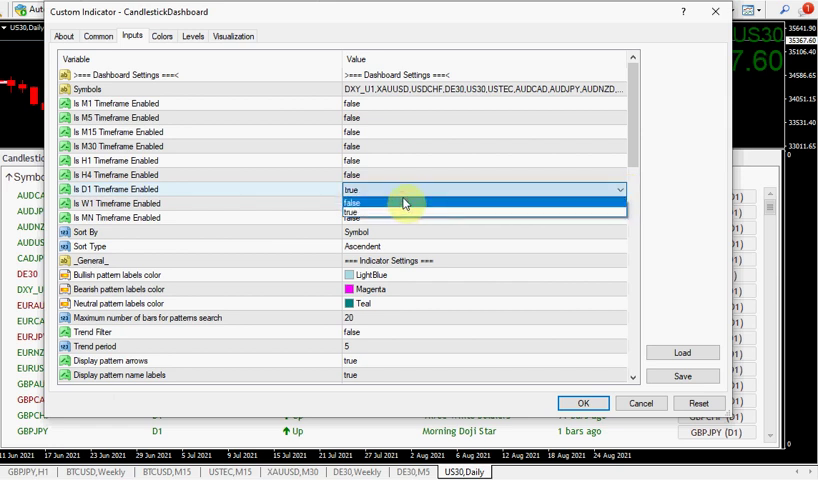
{"action": "left_click", "coordinate": [364, 204]}
{"action": "left_click", "coordinate": [617, 205]}
{"action": "left_click", "coordinate": [619, 205]}
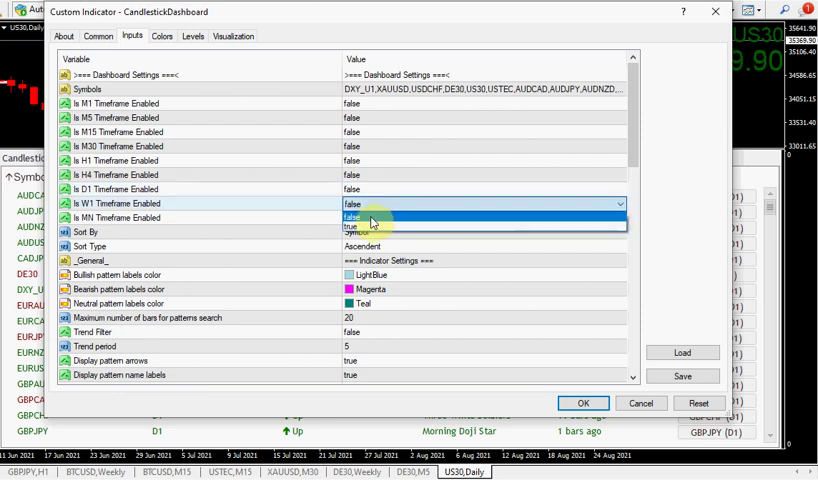
{"action": "left_click", "coordinate": [362, 228]}
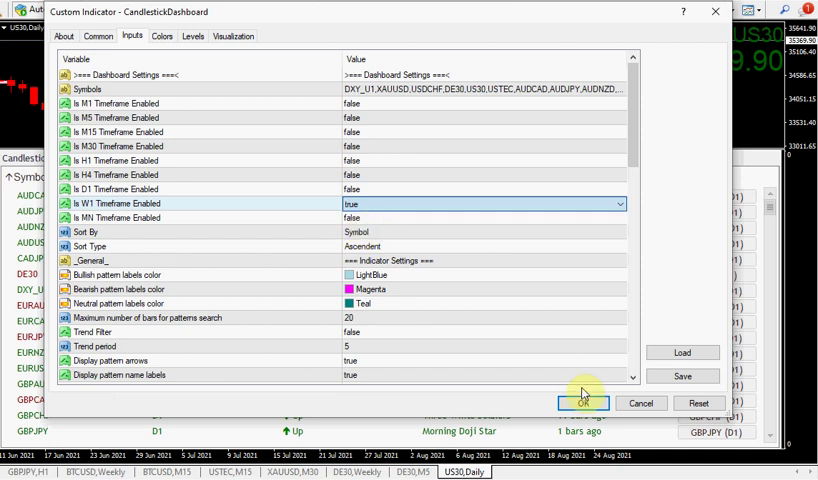
{"action": "scroll", "coordinate": [457, 222], "scroll_direction": "down", "scroll_amount": 4}
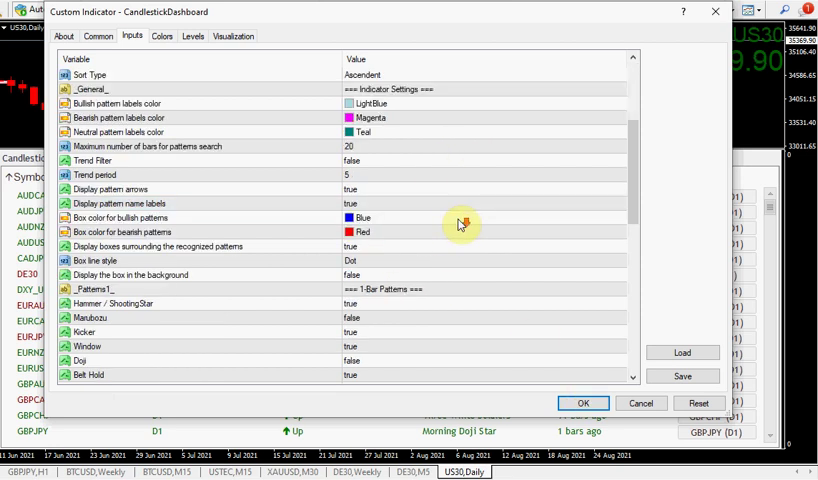
{"action": "scroll", "coordinate": [461, 222], "scroll_direction": "down", "scroll_amount": 5}
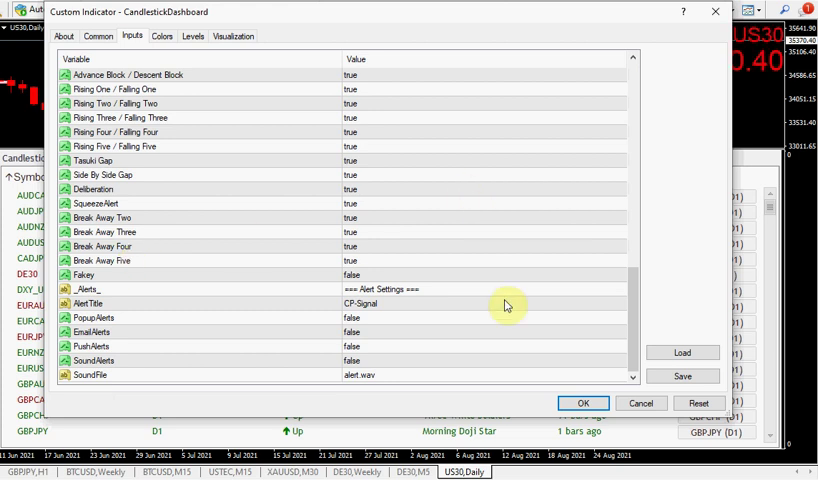
{"action": "left_click", "coordinate": [585, 403]}
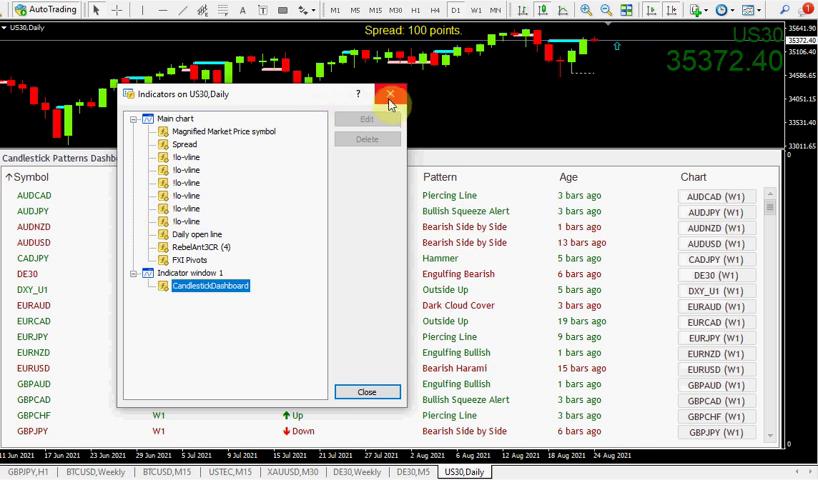
Step: Close the Indicators list, cycle the Age sort to newest first, and open the AUDNZD weekly chart
{"action": "left_click", "coordinate": [390, 95]}
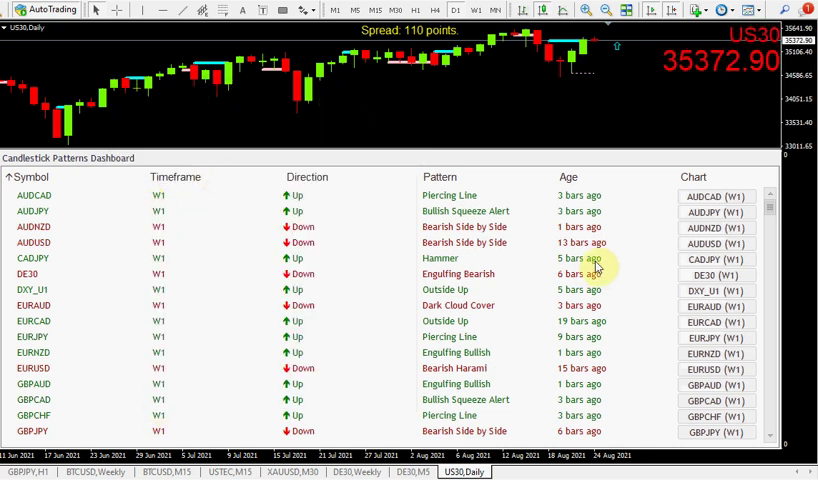
{"action": "left_click", "coordinate": [568, 178]}
{"action": "left_click", "coordinate": [568, 178]}
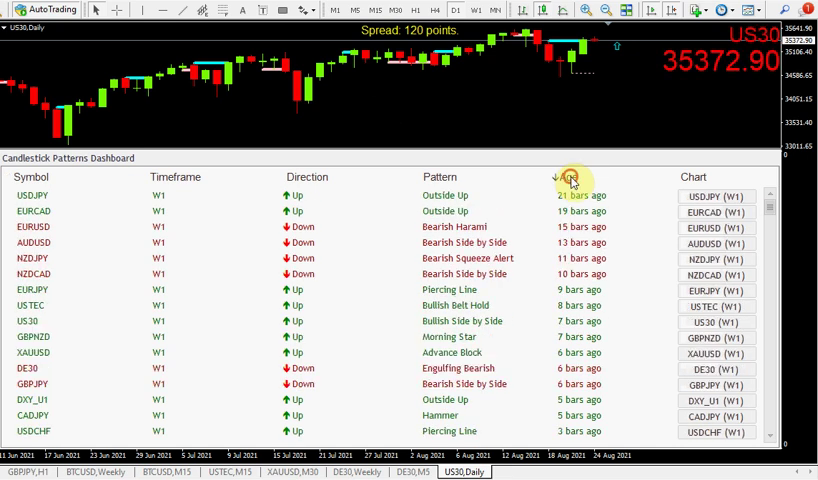
{"action": "left_click", "coordinate": [568, 178]}
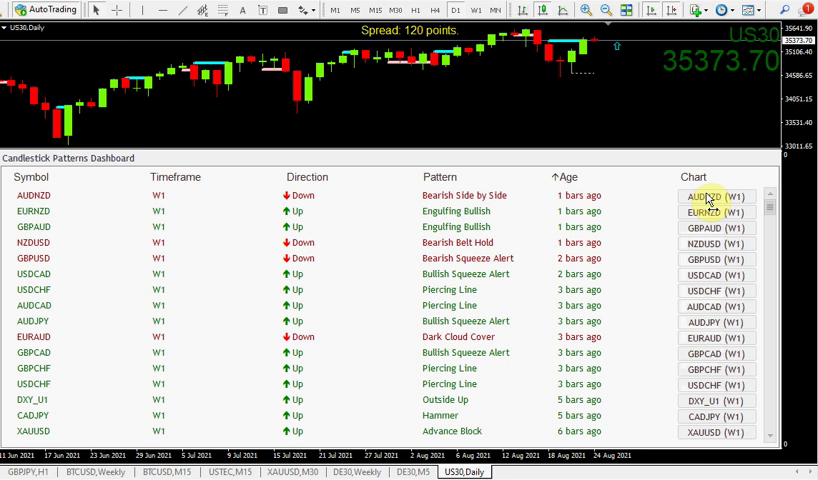
{"action": "left_click", "coordinate": [709, 197]}
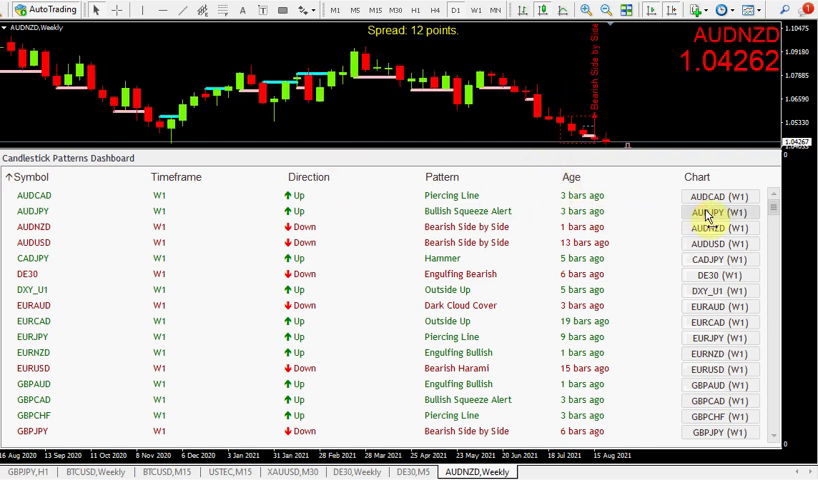
Step: View the AUDJPY then GBPAUD weekly charts, sorting by Age between, and enlarge the chart pane
{"action": "left_click", "coordinate": [707, 214]}
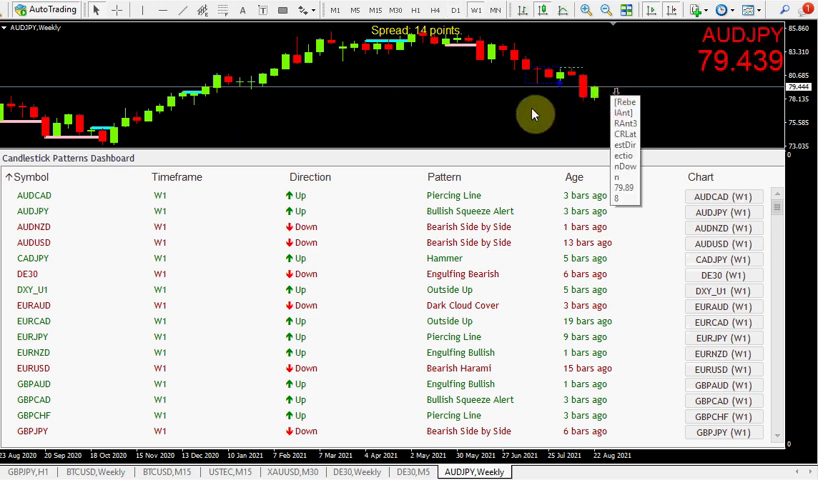
{"action": "left_click", "coordinate": [583, 183]}
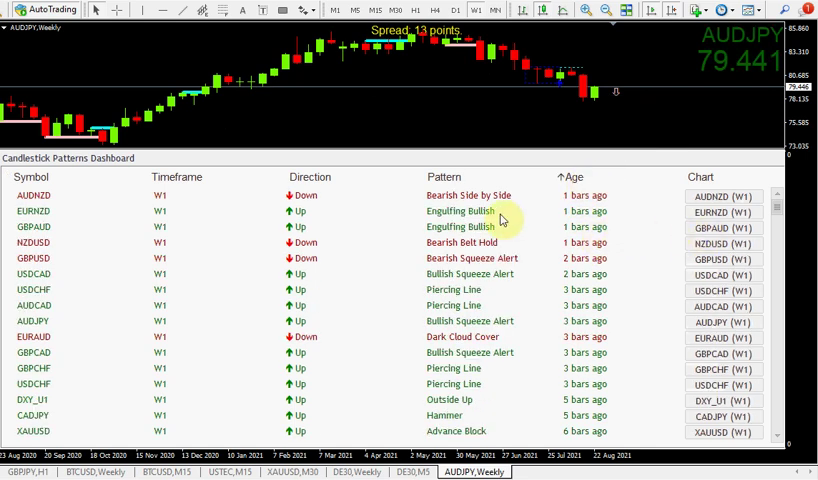
{"action": "left_click", "coordinate": [722, 228]}
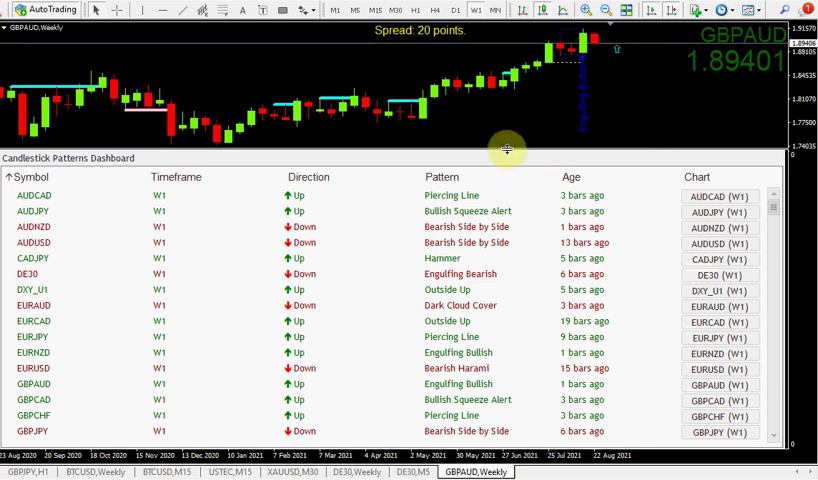
{"action": "mouse_move", "coordinate": [506, 150]}
{"action": "left_mouse_down"}
{"action": "mouse_move", "coordinate": [536, 280]}
{"action": "mouse_move", "coordinate": [536, 152]}
{"action": "left_mouse_up"}
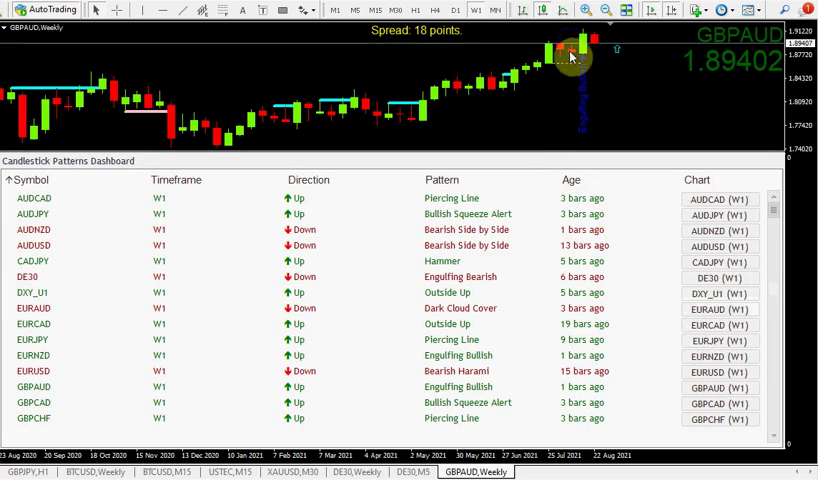